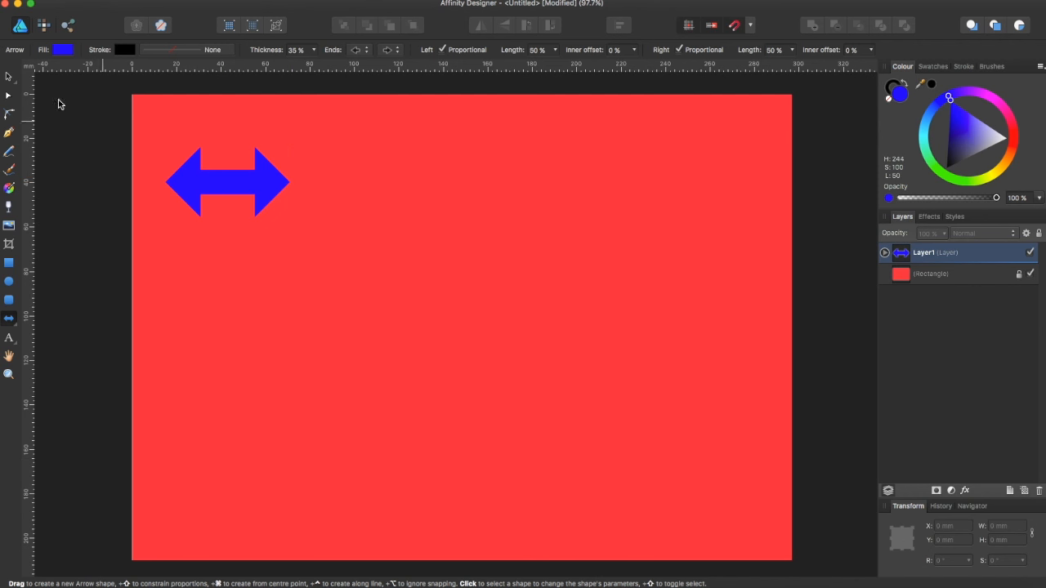
- Move the blue arrow closer to the page's upper-left corner, to about X 10.2 mm, Y 17.8 mm
left_click(8, 77)
left_click(241, 179)
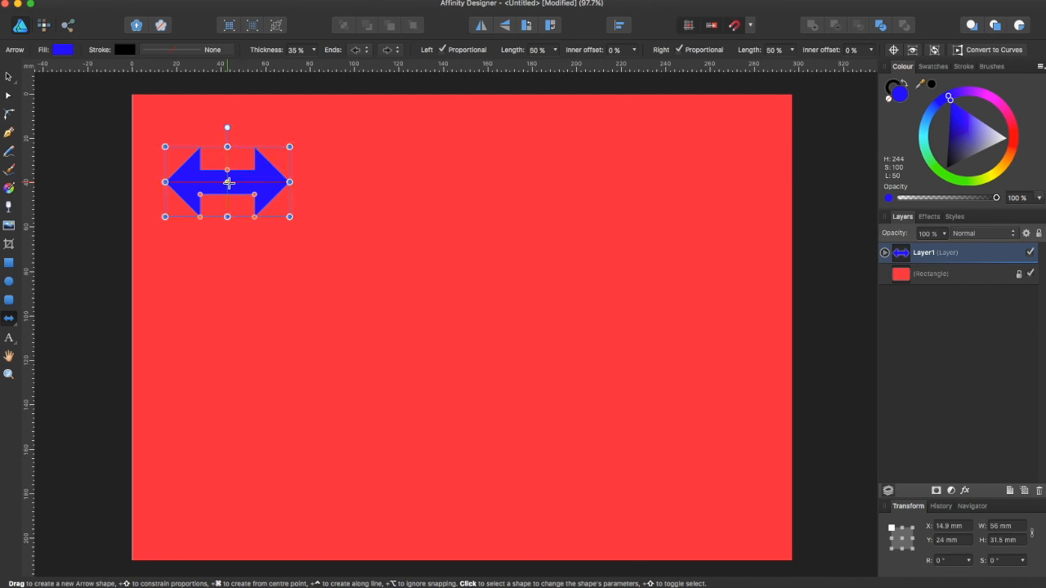
left_click(7, 75)
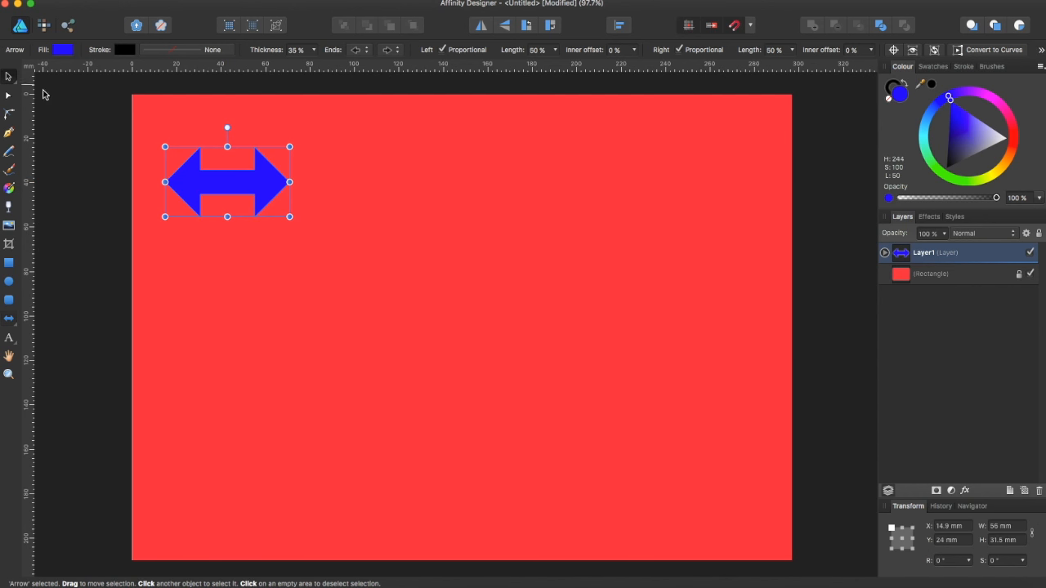
left_click_drag(249, 188, 232, 175)
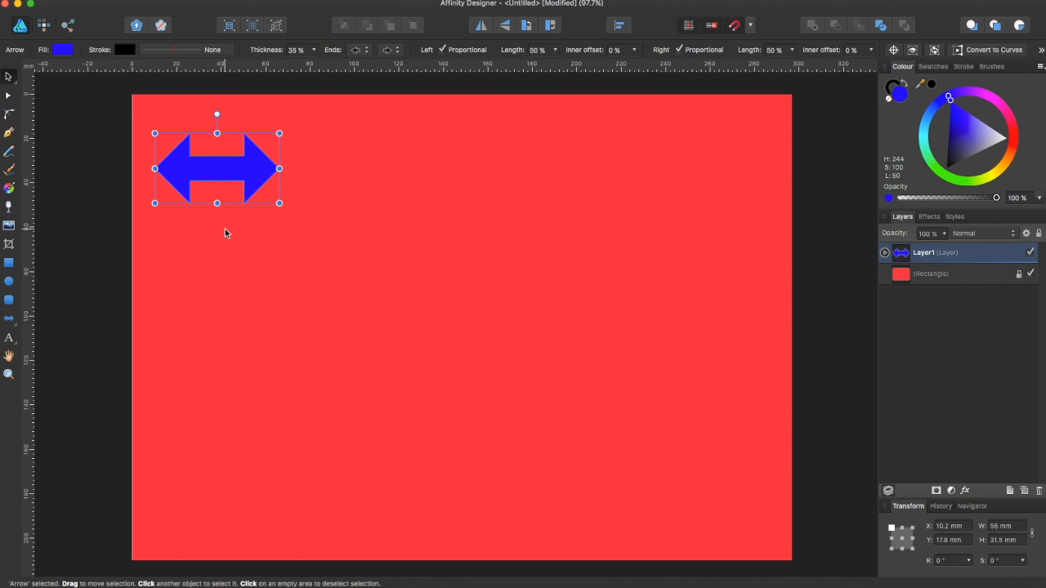
- Duplicate the arrow directly beside the original and repeat the offset duplication to form a row of five arrows
left_click_drag(231, 172, 351, 173)
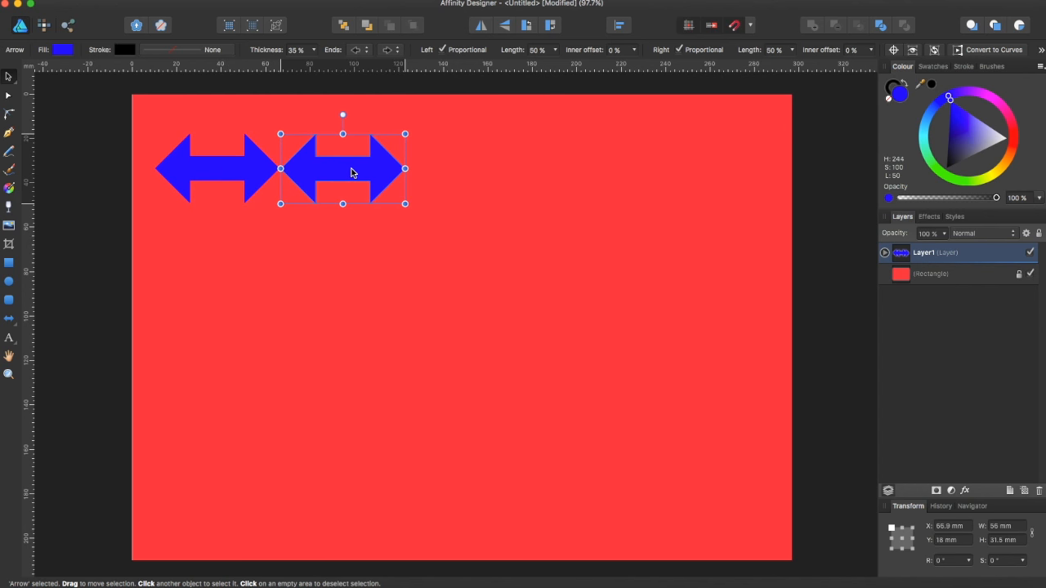
scroll(352, 172, "down", 1)
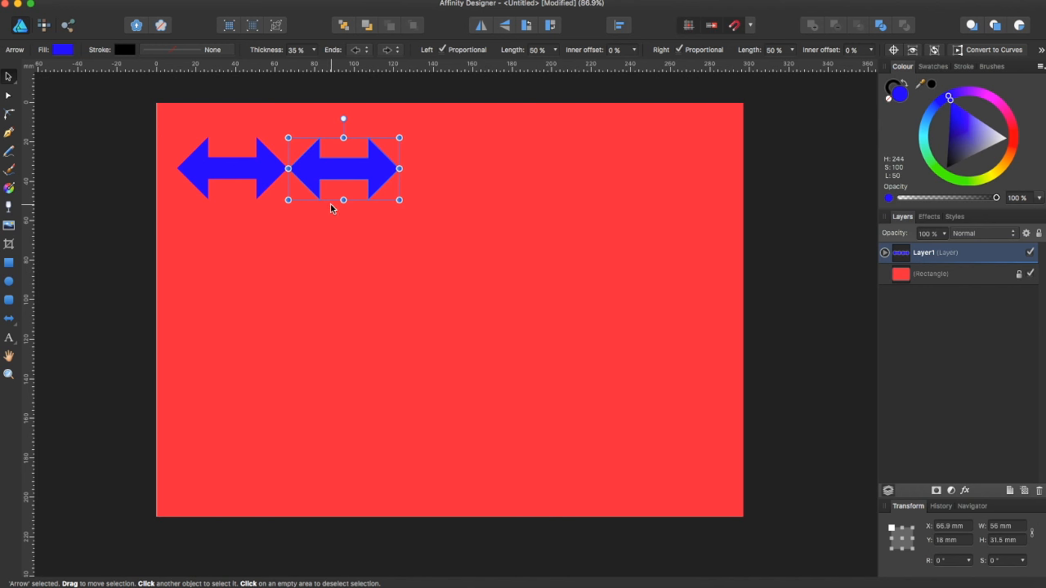
key("super+j")
key("super+j")
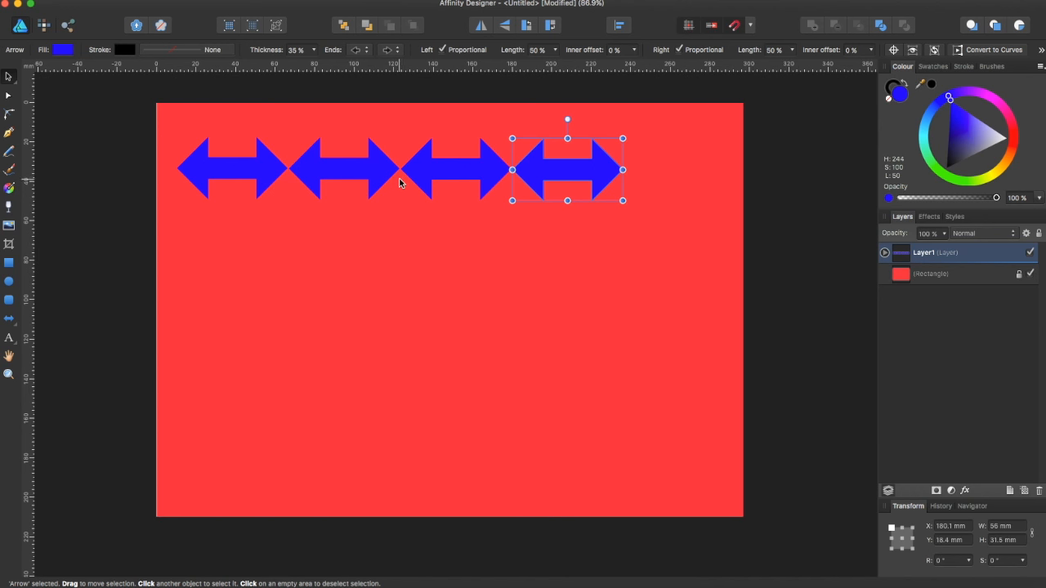
key("super+j")
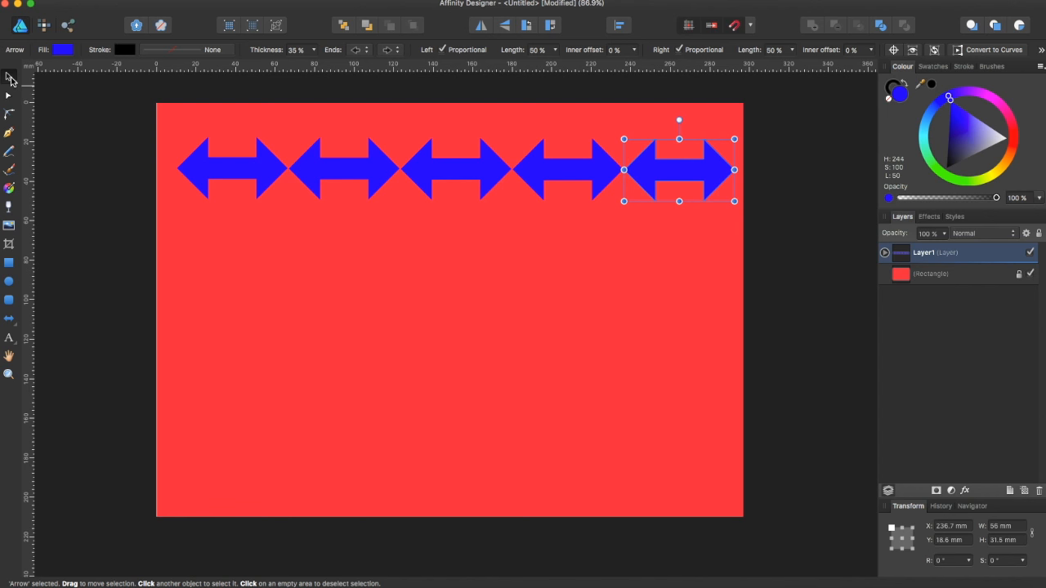
- Duplicate the whole row of arrows just below itself and repeat the duplication to fill the page with five rows
left_click_drag(139, 125, 752, 233)
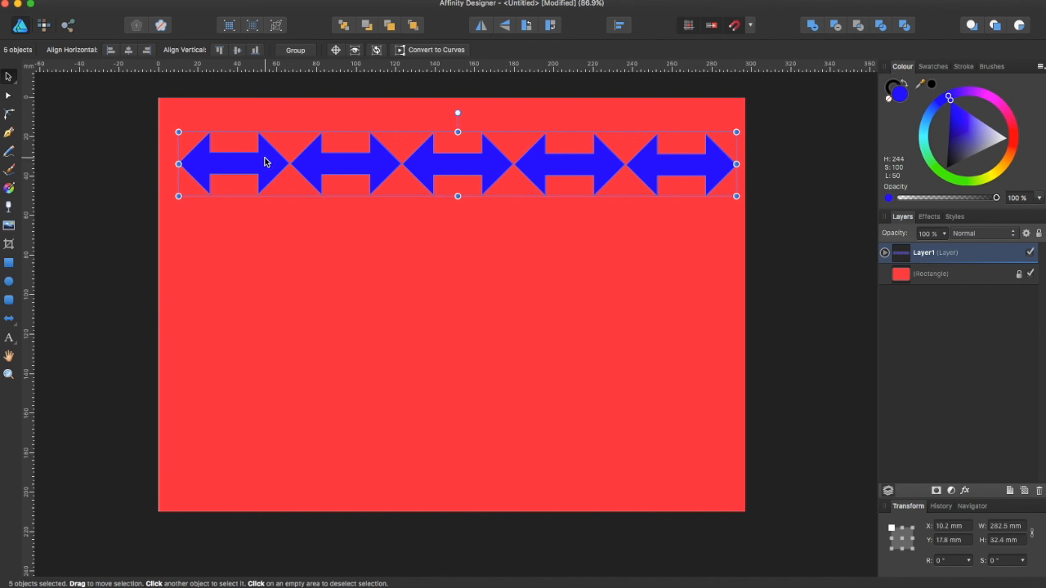
left_click_drag(266, 155, 264, 233)
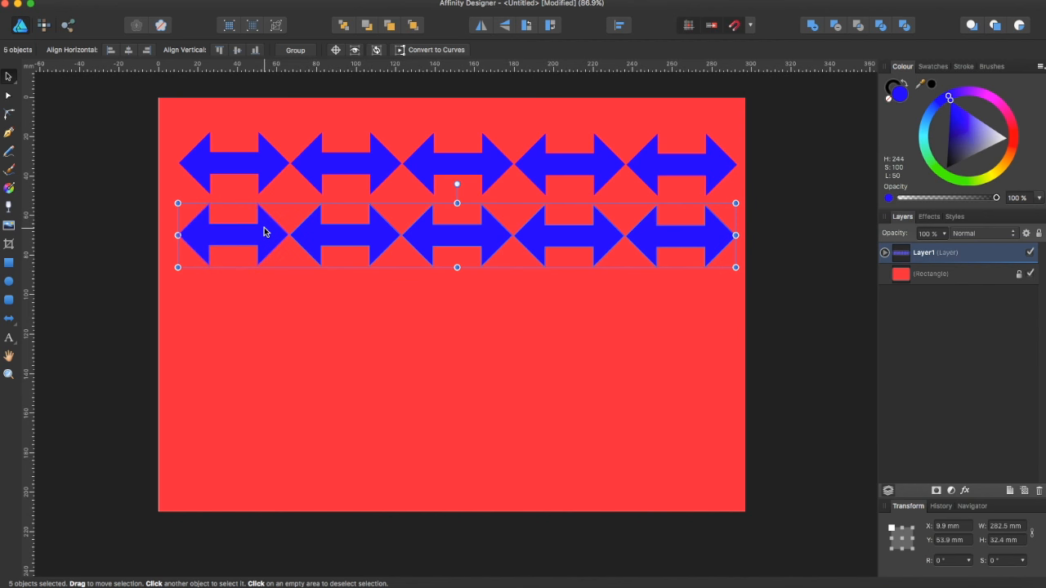
key("super+j")
key("super+j")
key("super+j")
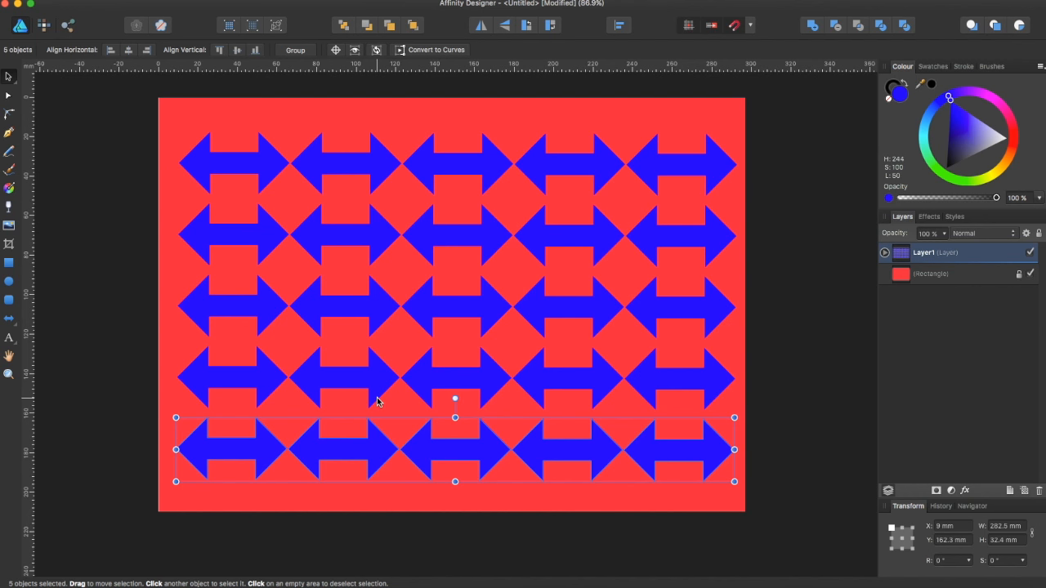
- Delete the lower three rows of arrows and the last three columns of the upper two rows
left_click_drag(128, 224, 768, 532)
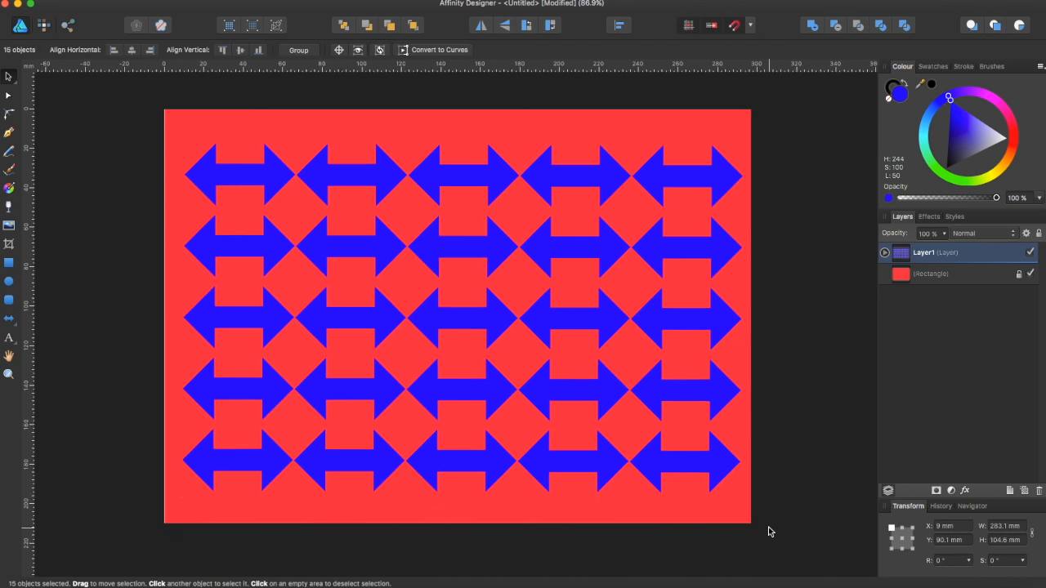
key("Delete")
left_click_drag(322, 156, 784, 211)
key("Delete")
left_click_drag(348, 137, 791, 286)
key("Delete")
- Delete the three remaining arrow copies, keeping only the original arrow in the page's upper-left corner
left_click(371, 231)
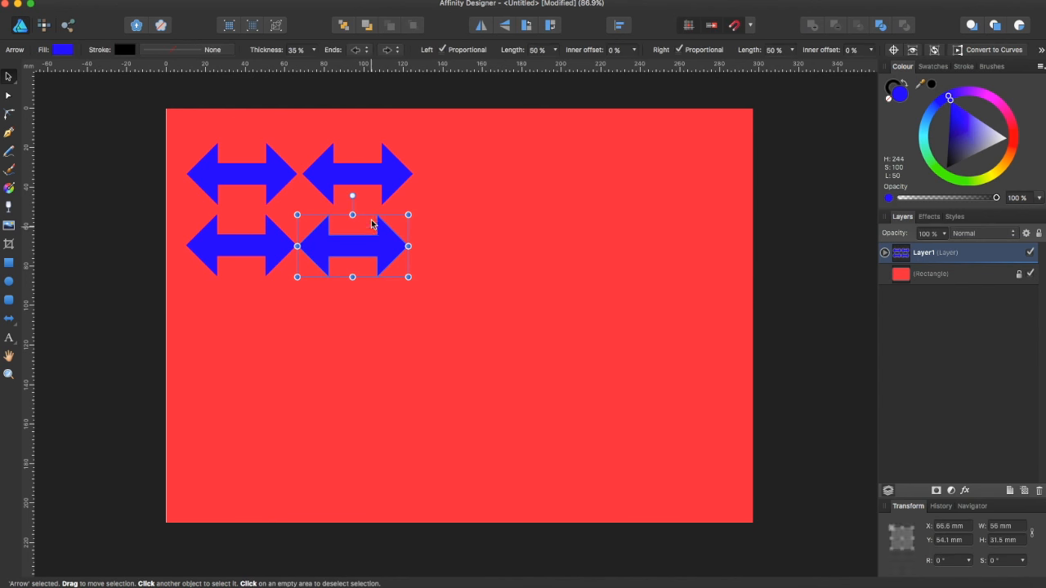
left_click(371, 231)
left_click(362, 172)
key("Delete")
left_click(363, 245)
key("Delete")
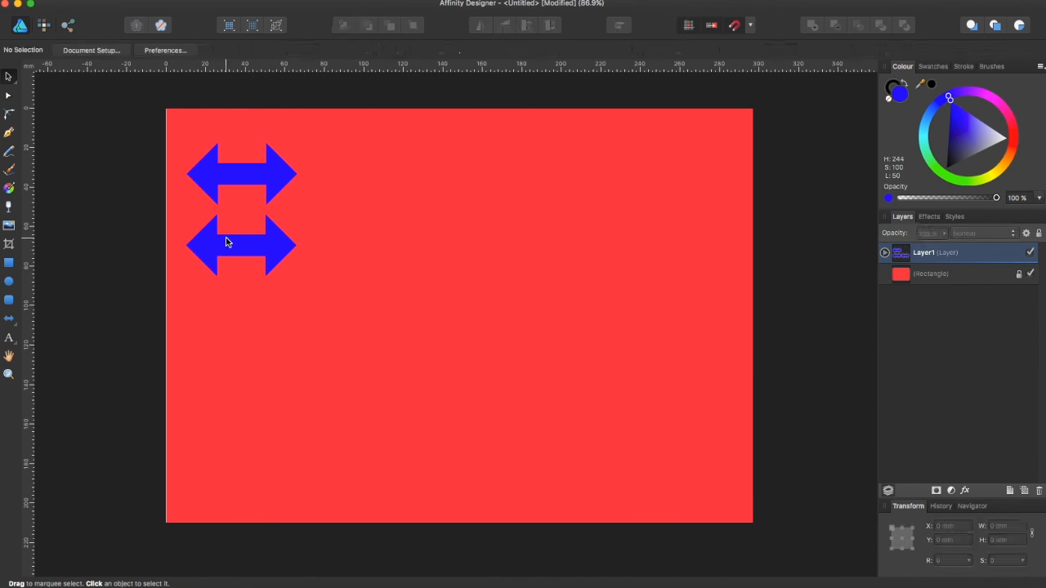
left_click(226, 242)
key("Delete")
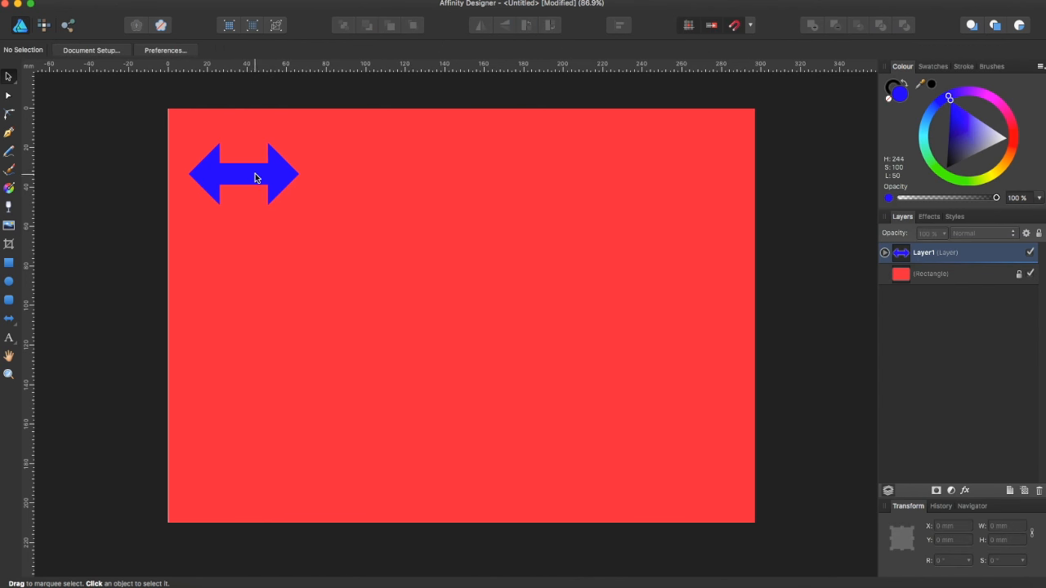
- Duplicate the arrow beside the original and shrink the copy to about 25.7 × 12.1 mm
scroll(272, 177, "left", 1)
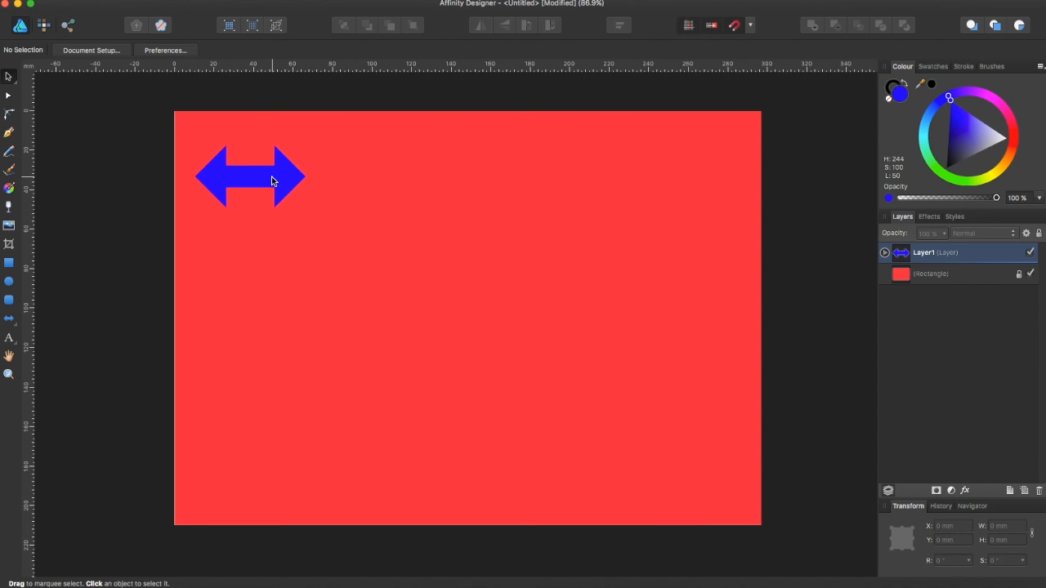
scroll(272, 179, "up", 1)
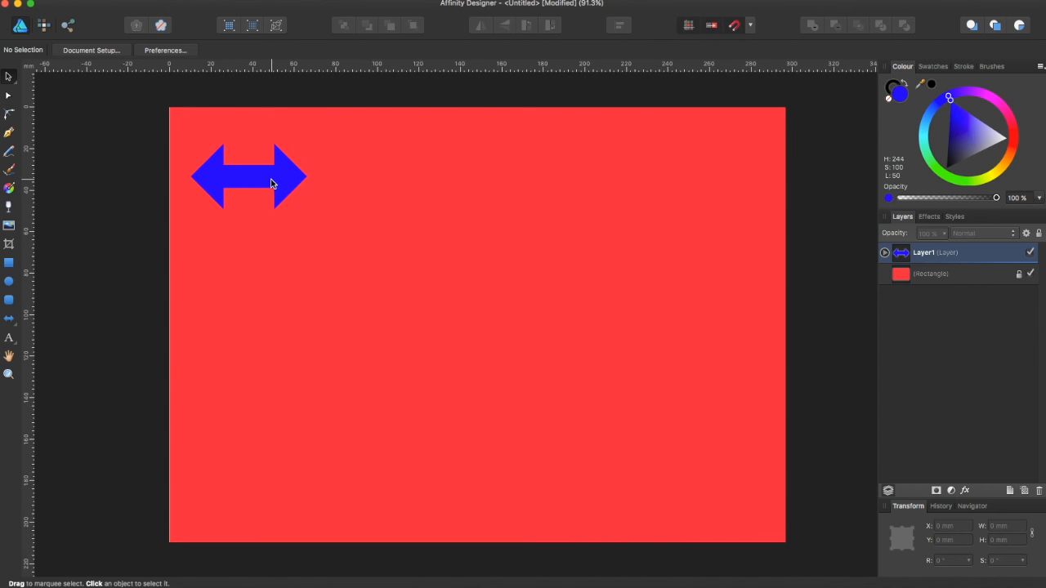
scroll(271, 179, "up", 1)
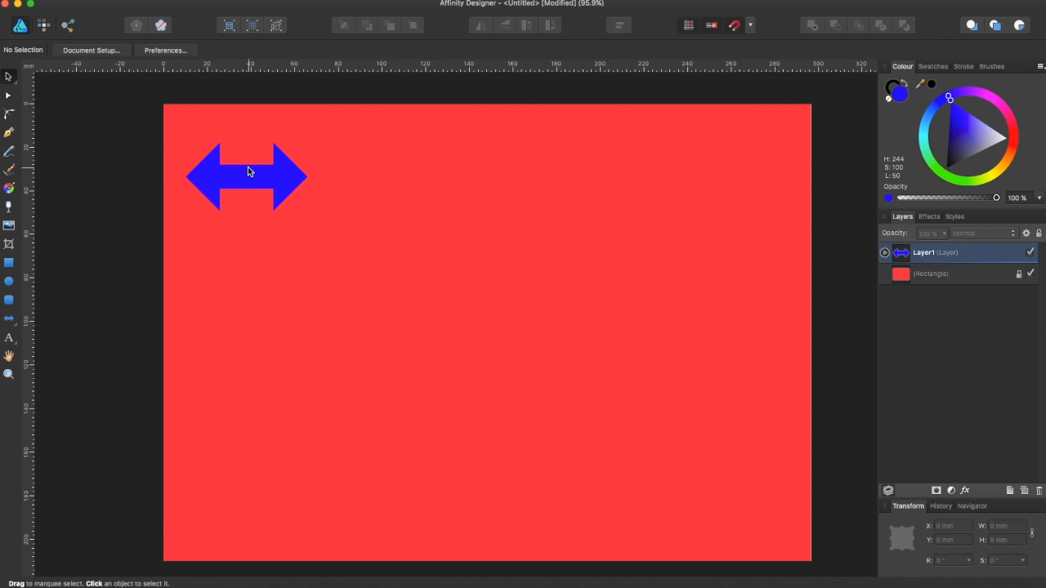
left_click(257, 175)
left_click_drag(265, 181, 389, 182)
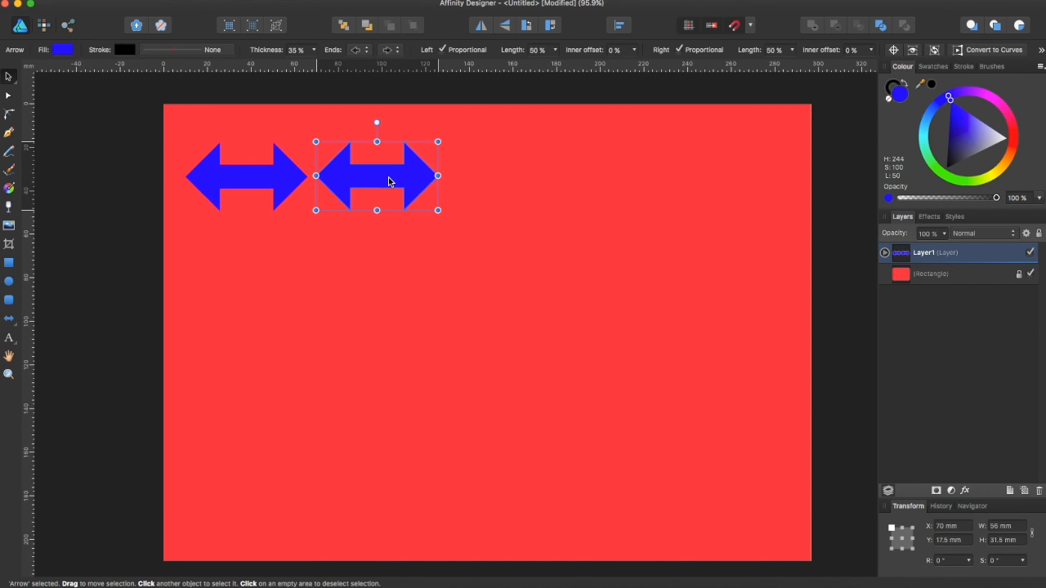
left_click_drag(438, 142, 371, 184)
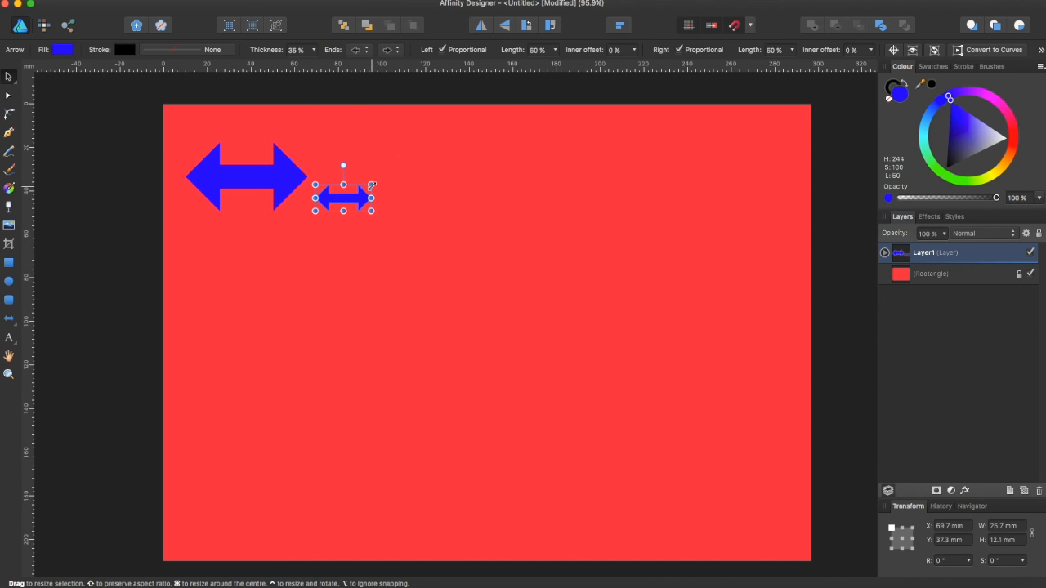
- Repeat the duplication with its offset and scaling to add three progressively smaller arrows, and deselect the last one
key("super+j")
key("super+j")
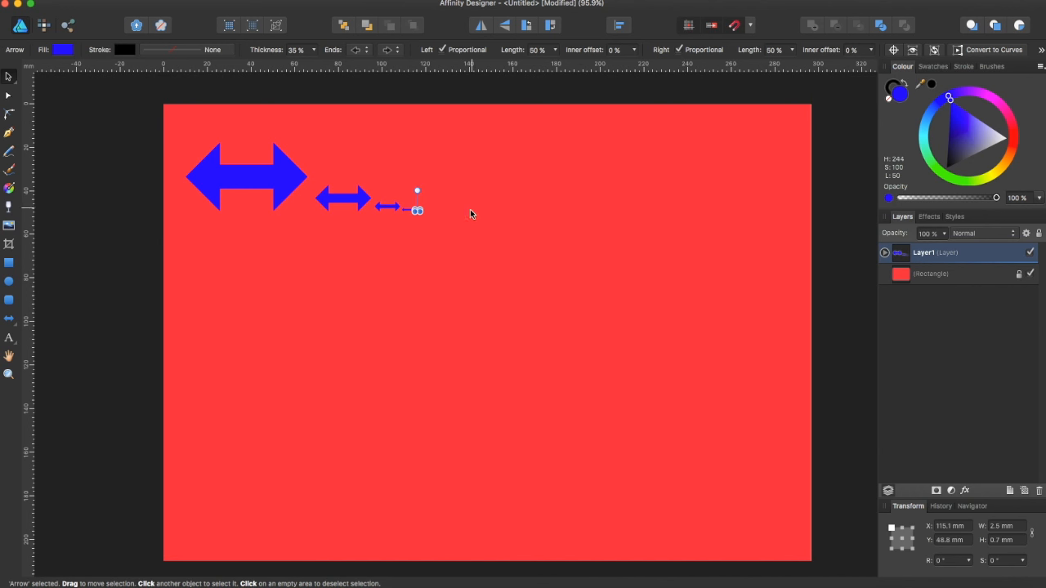
left_click(86, 221)
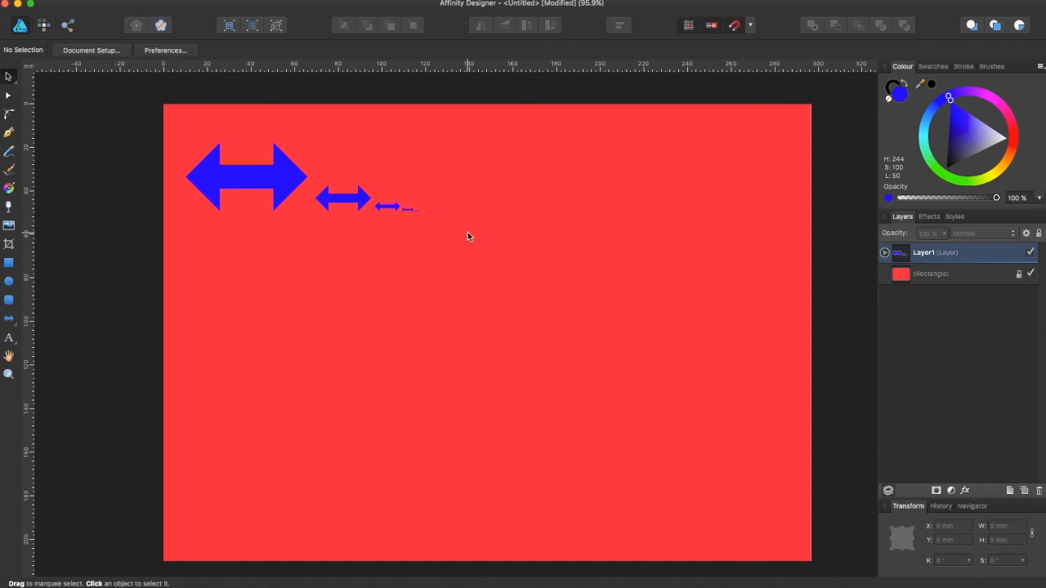
- Undo the scaled duplicates and the shrunken copy, going back to the single original arrow
left_click(366, 194)
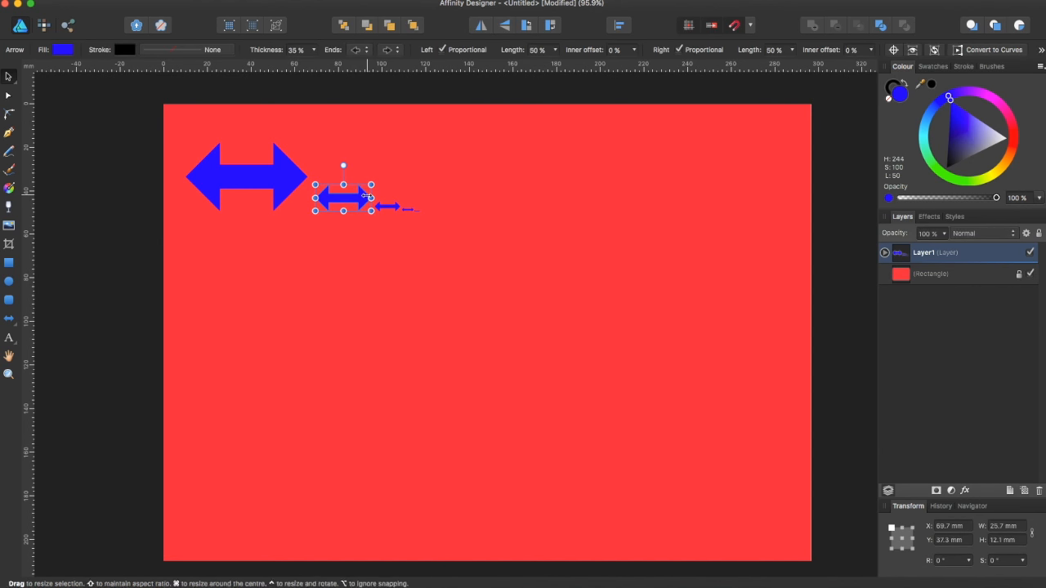
key("super+z")
key("super+z")
key("super+z")
key("super+z")
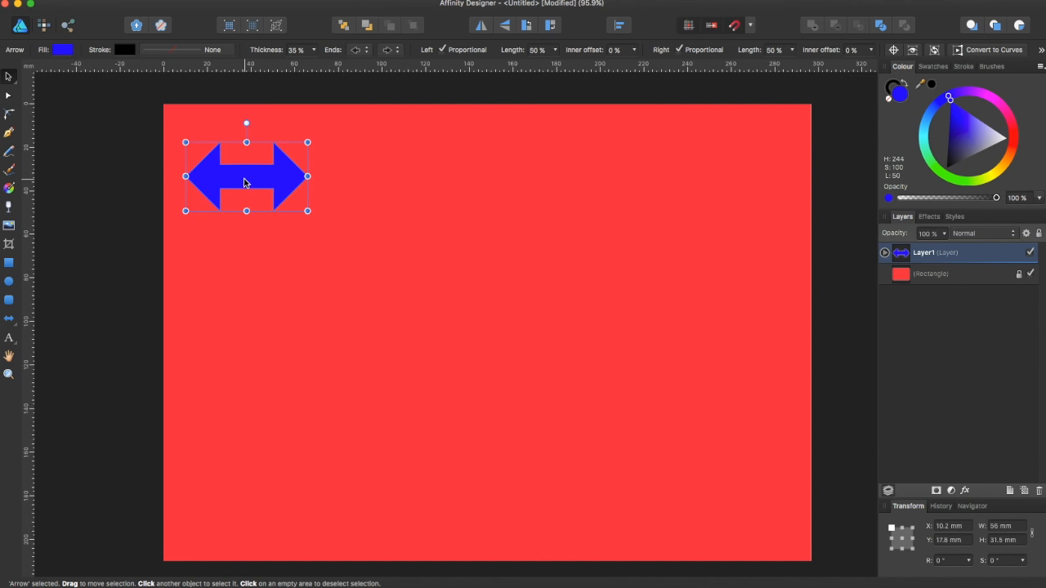
- Try duplicating the arrow toward the middle of the page and rotating the copy to about 100.8°
scroll(244, 179, "down", 1)
scroll(243, 181, "down", 1)
left_click_drag(243, 182, 428, 272, "alt")
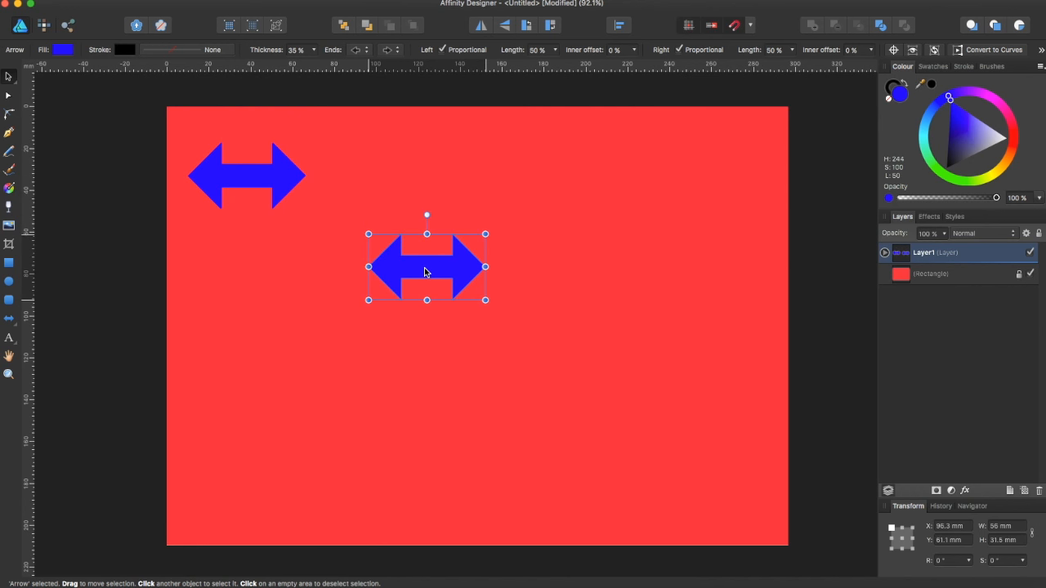
left_click(426, 214)
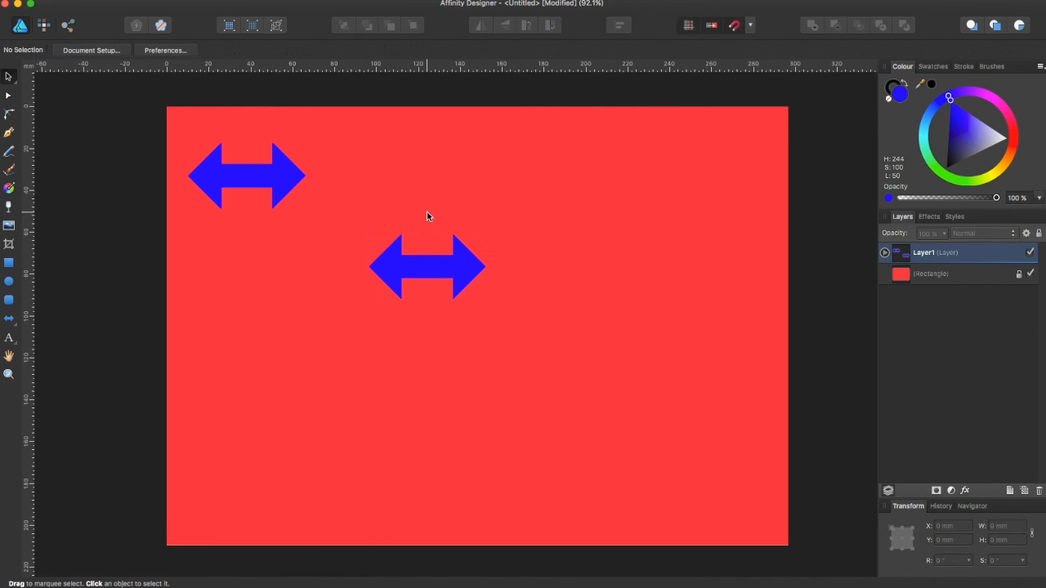
left_click(426, 258)
left_click_drag(427, 215, 349, 286)
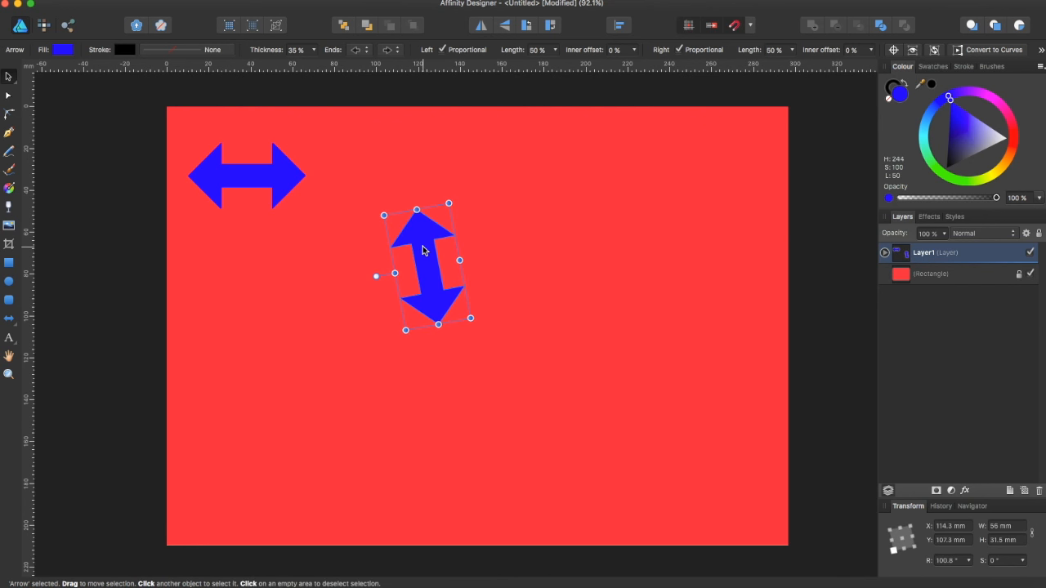
key("ctrl+z")
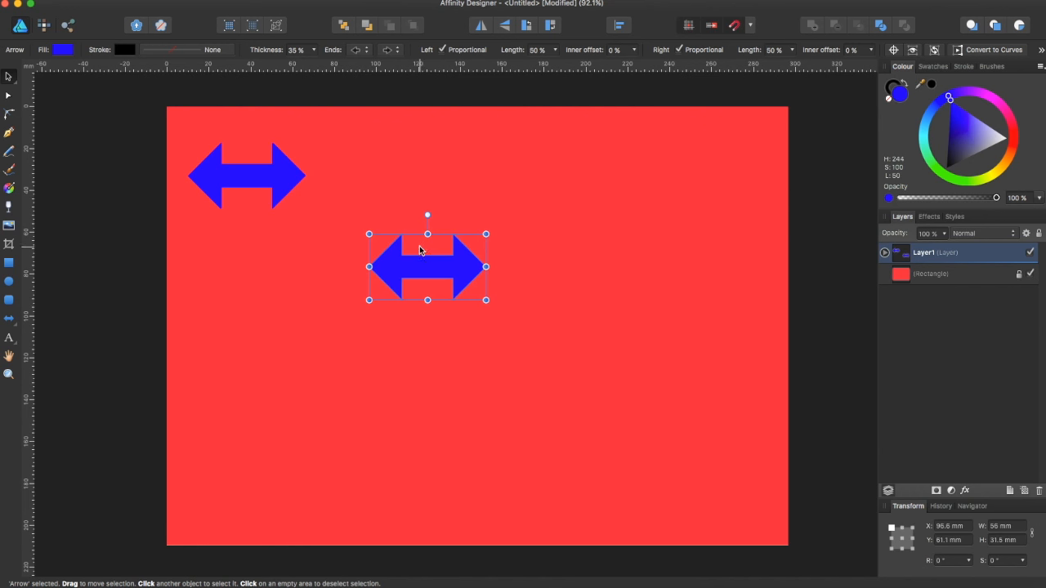
key("ctrl+z")
- Duplicate the arrow toward the page's middle, rotate the copy to about 81.6°, and repeat the duplication with the same offset and rotation
left_click_drag(263, 176, 425, 255)
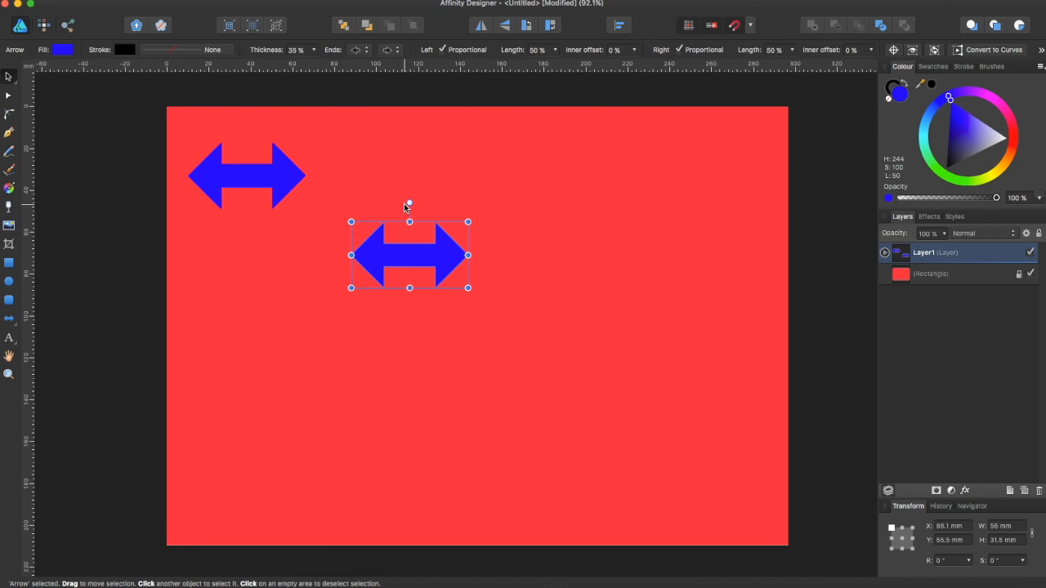
left_click_drag(408, 203, 358, 247)
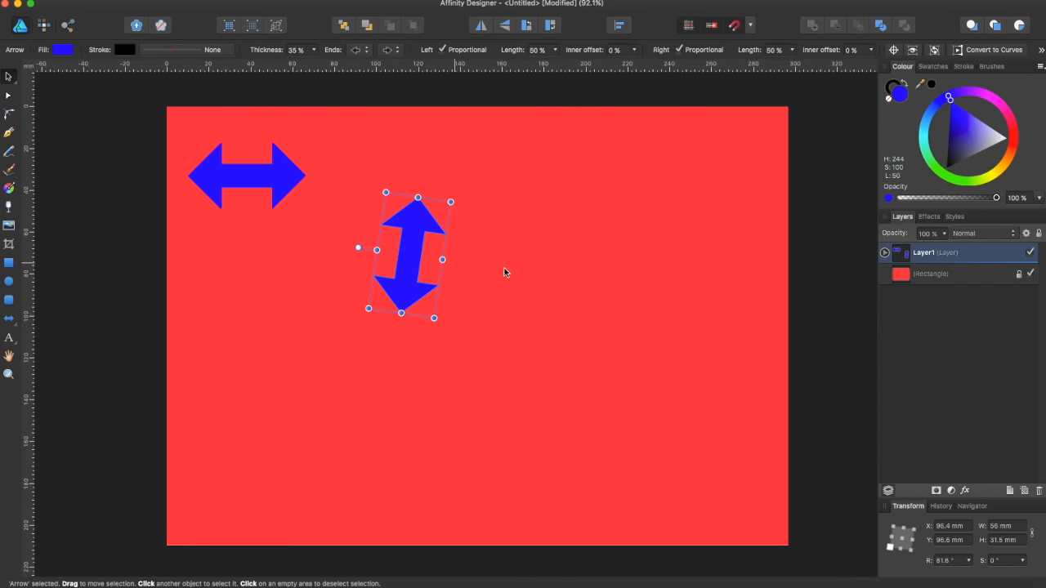
key("super+j")
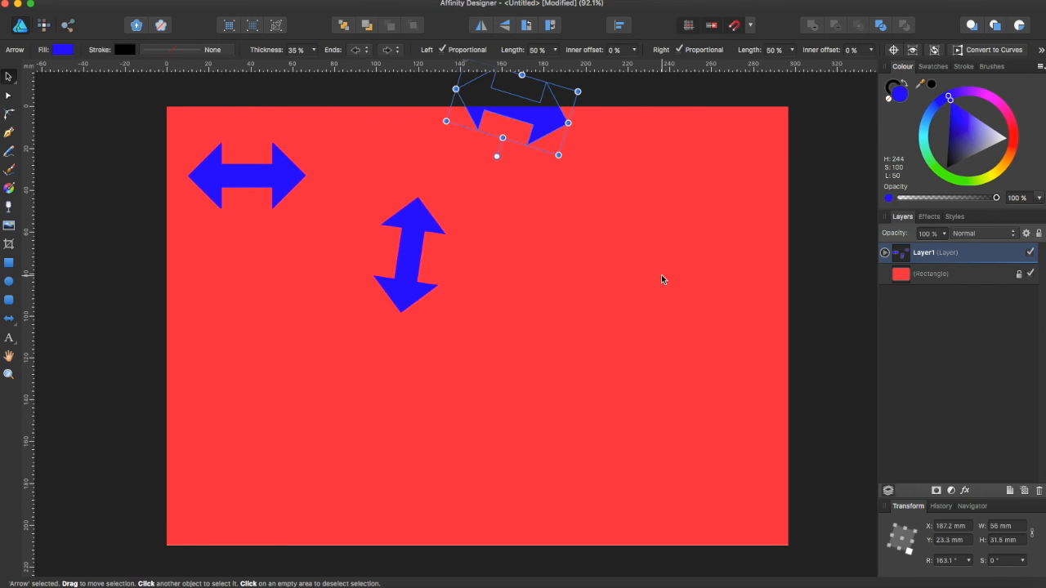
- Move the newest tilted arrow fully onto the page and place further copies of it at the page's lower middle and lower left
left_click_drag(542, 129, 479, 399)
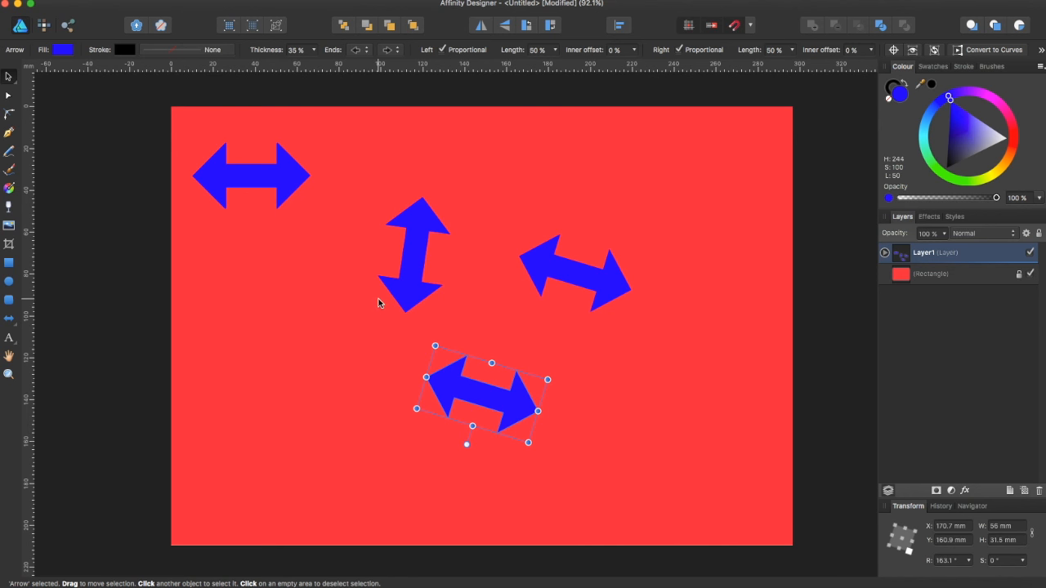
left_click_drag(482, 389, 284, 430)
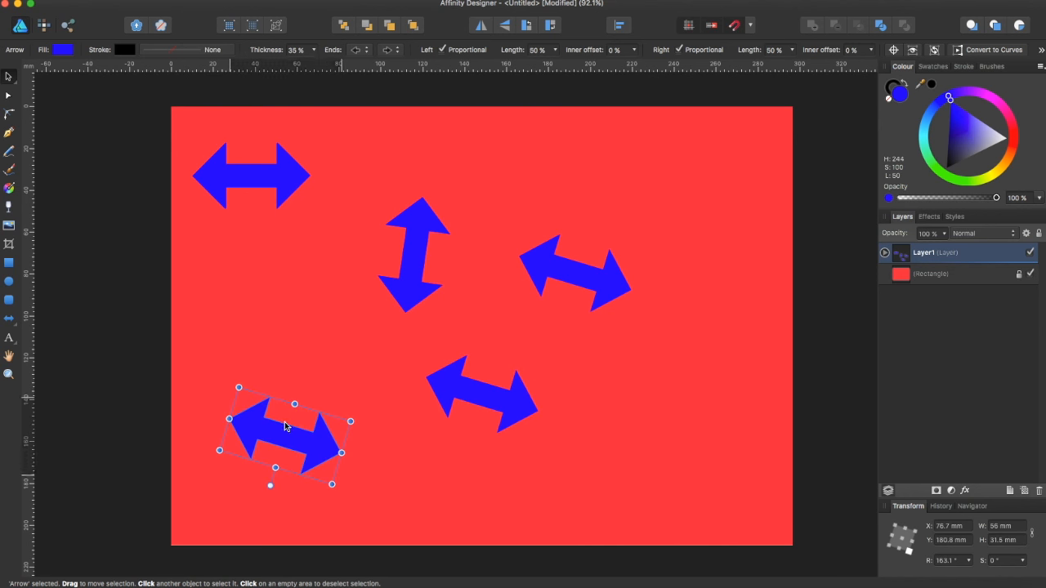
- Rotate the lower-left arrow to about 285.6°, repeat the duplication, and move the new copy beside the lower-middle arrow
left_click_drag(272, 485, 335, 421)
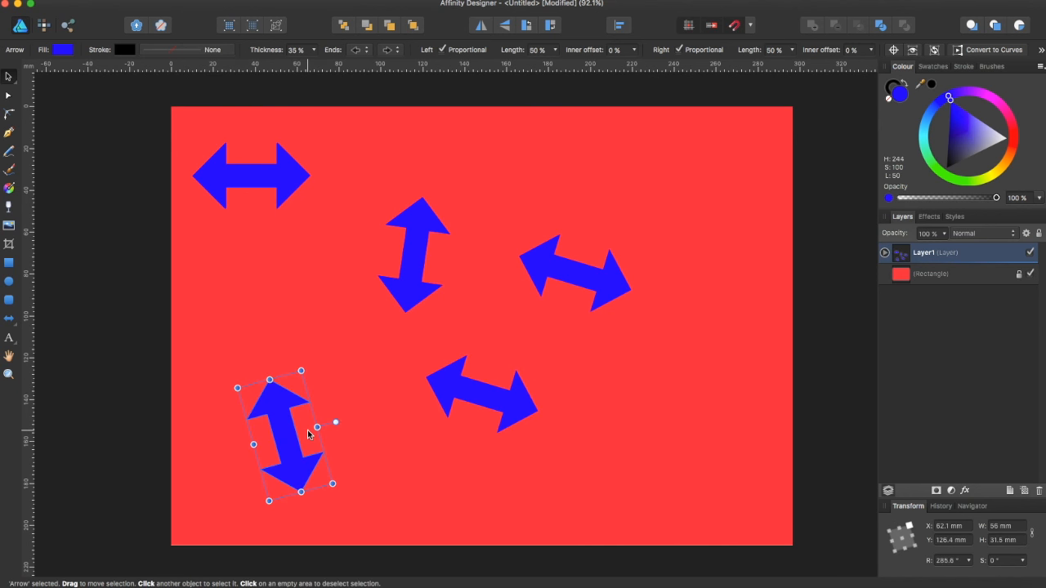
key("super+j")
left_click_drag(612, 541, 598, 408)
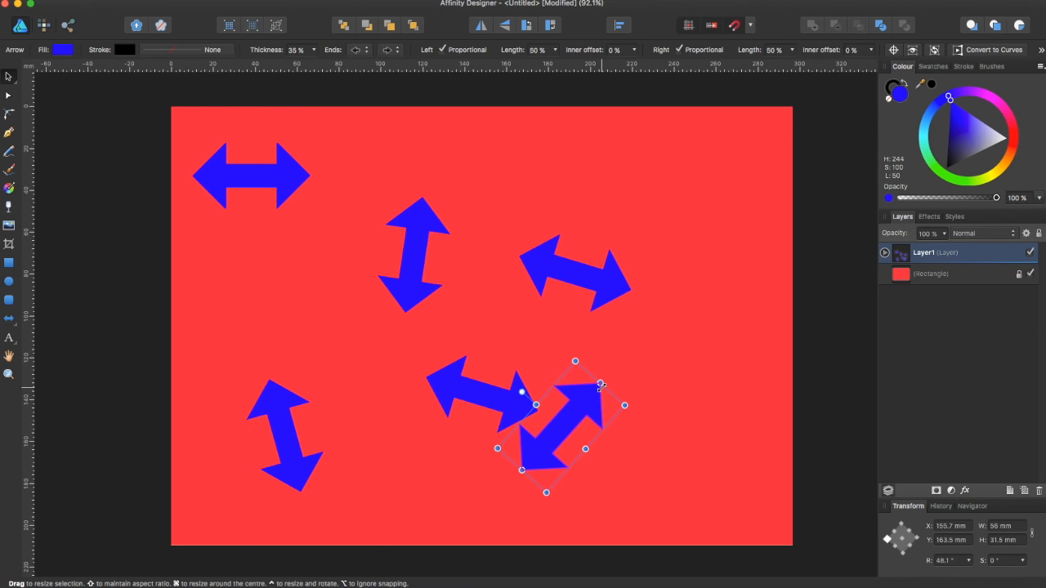